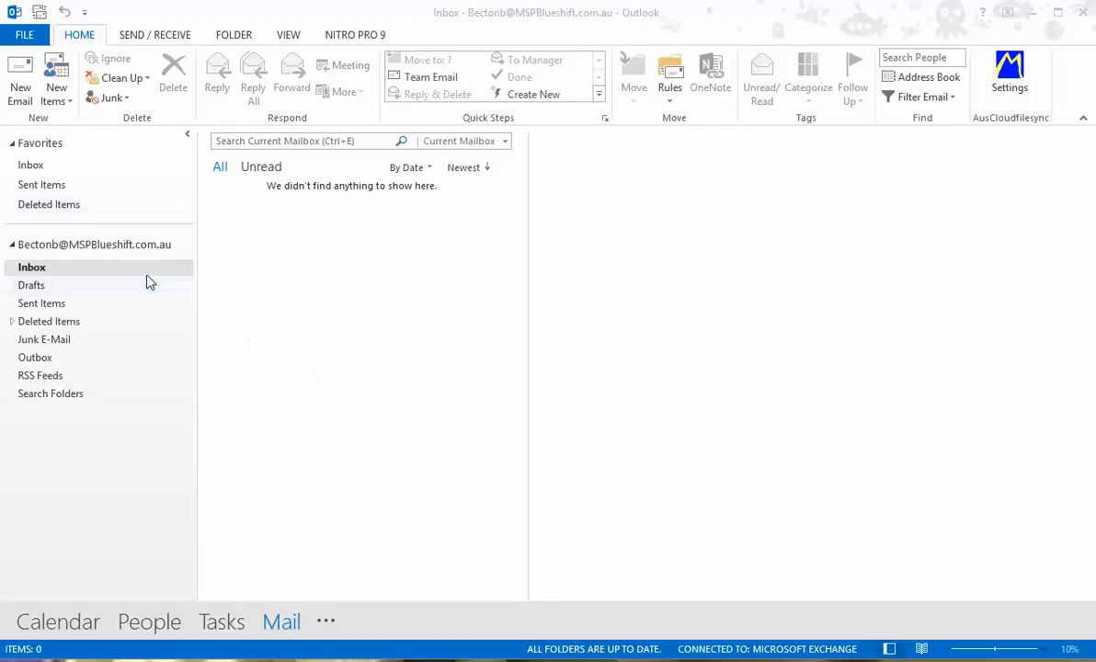
Open Rules and Alerts and start a new e-mail rule with the "Move messages from someone to a folder" template
click(32, 36)
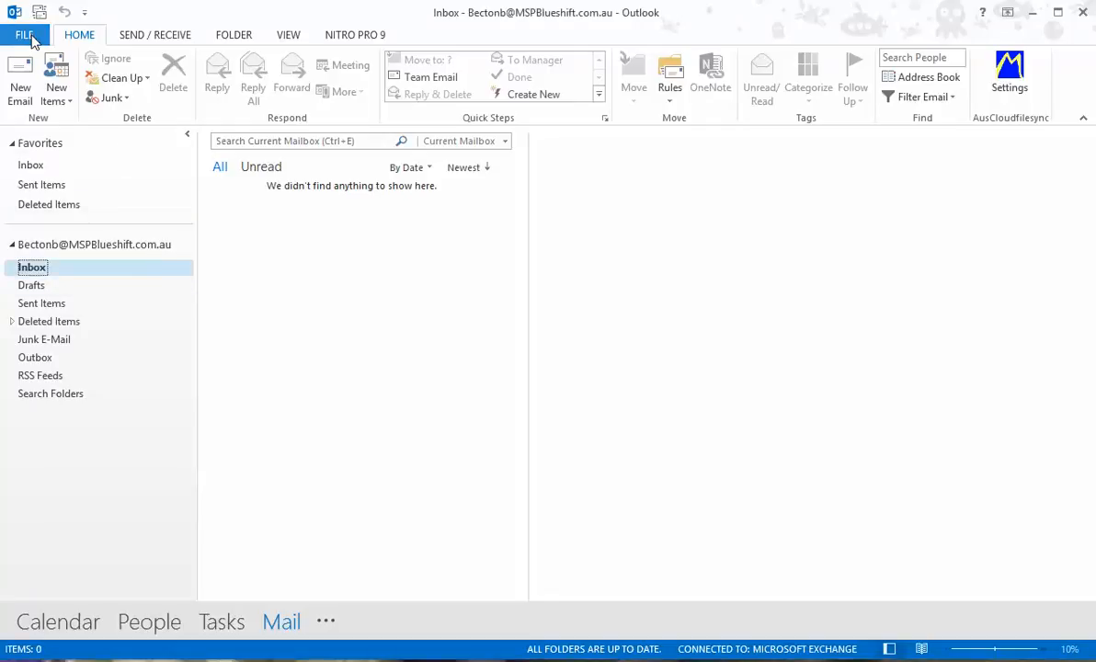
click(30, 37)
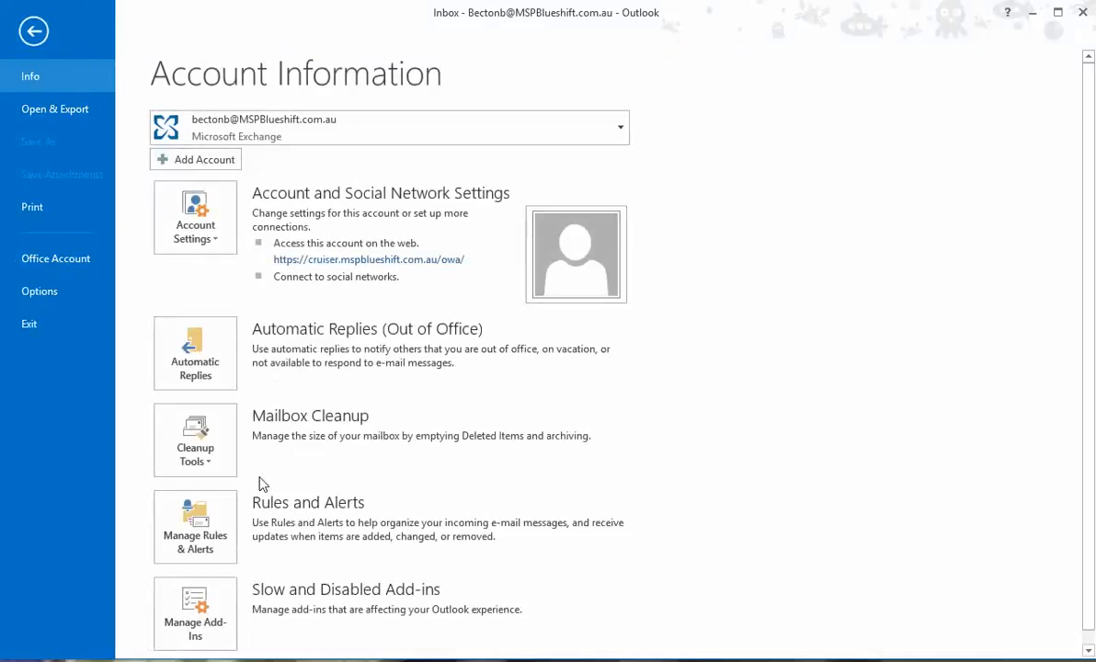
click(218, 526)
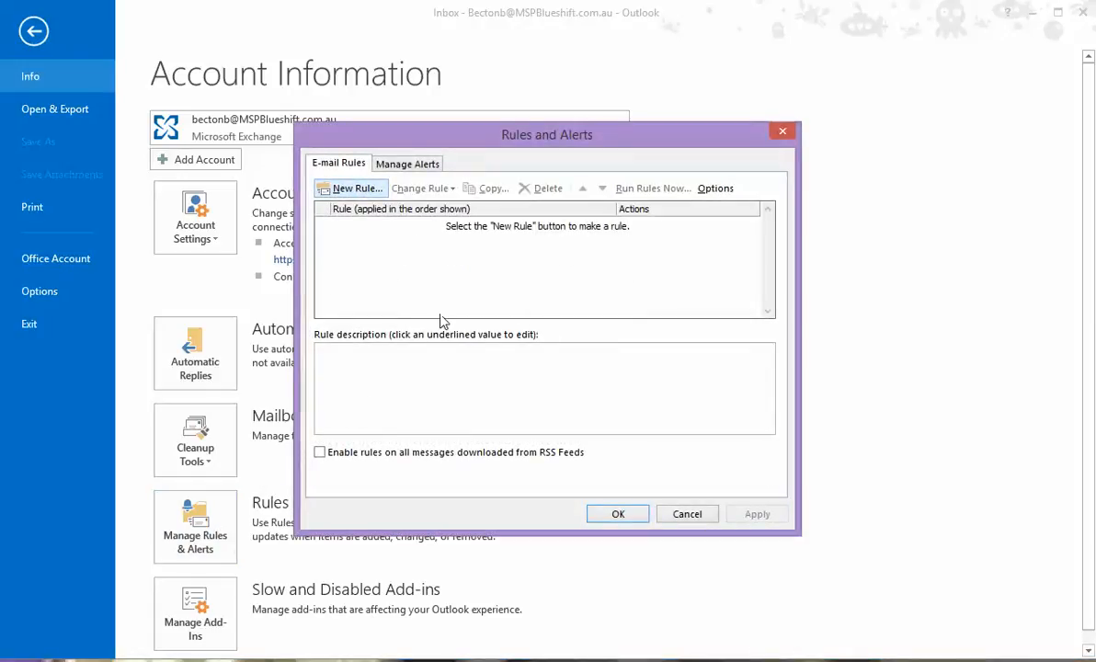
click(358, 188)
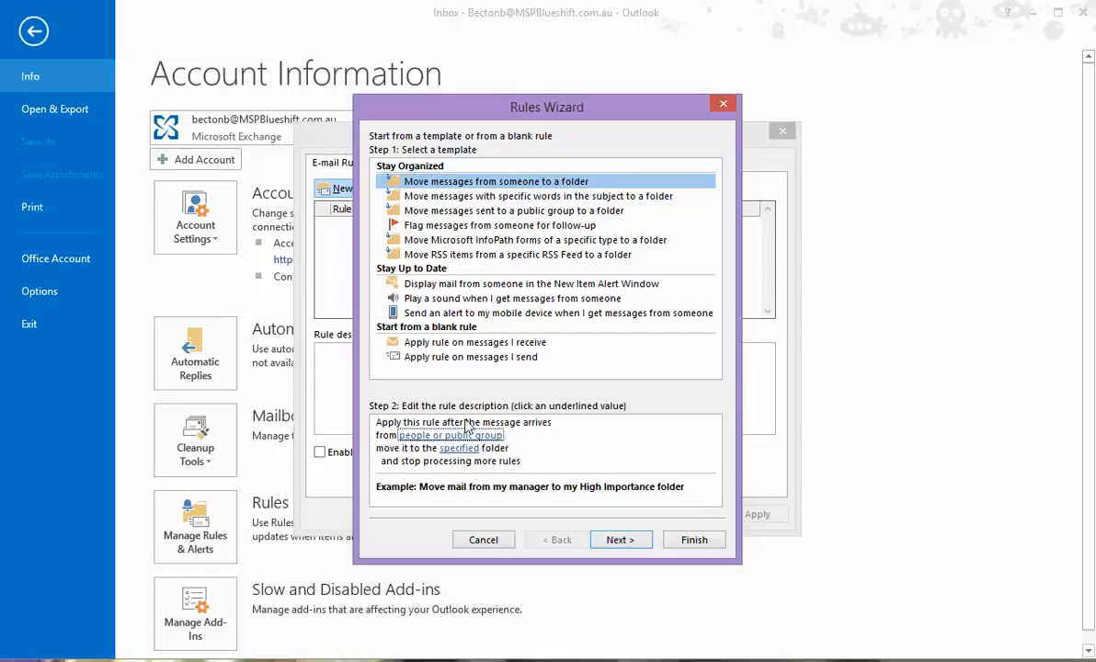
Browse the address books for the rule's sender, then enter the sender's e-mail address manually and accept it
click(416, 436)
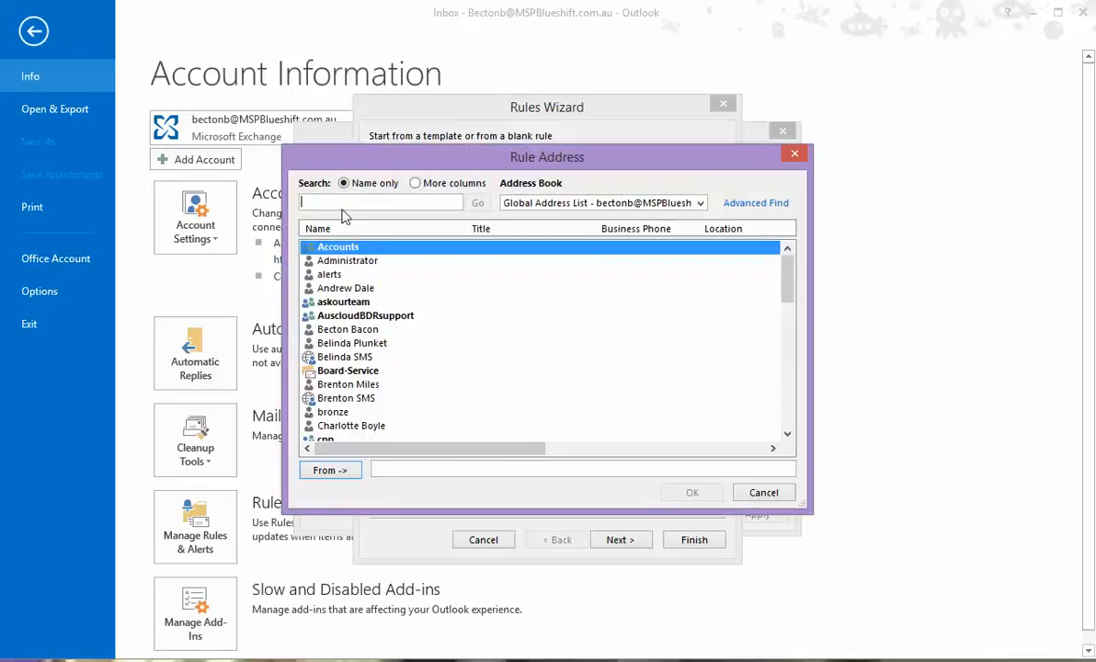
click(571, 204)
click(542, 262)
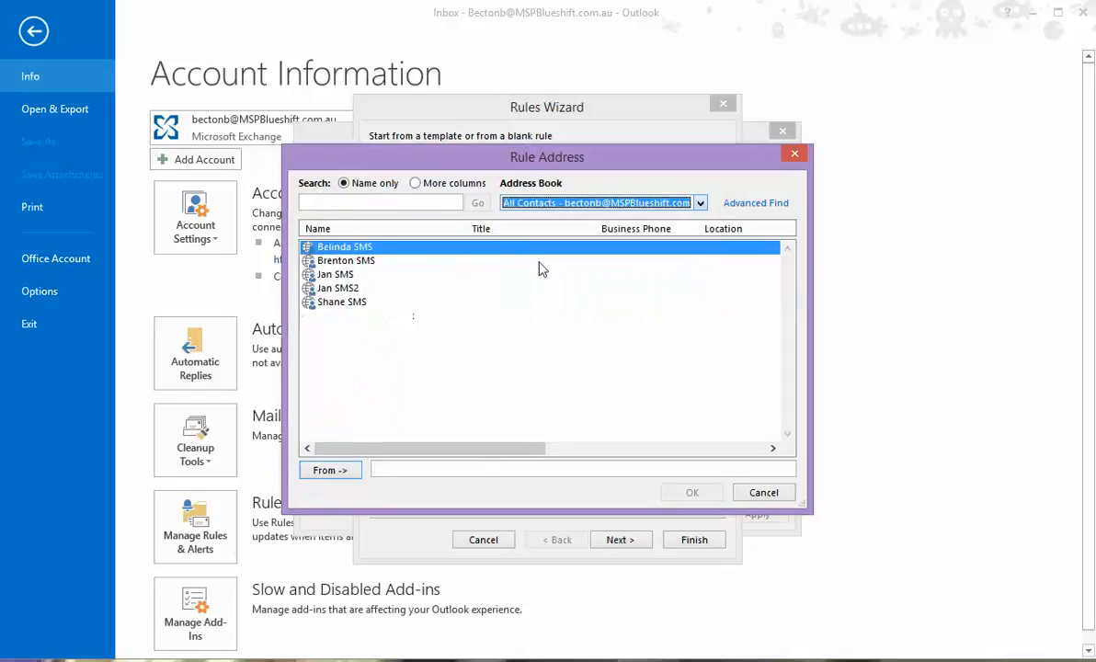
click(548, 209)
click(542, 217)
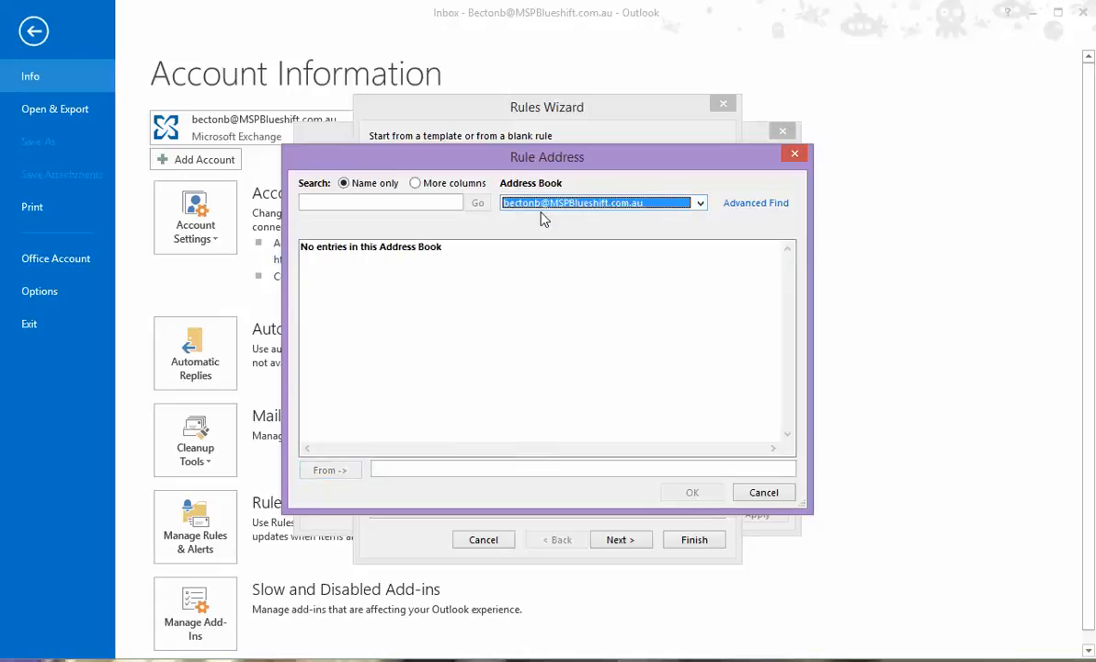
click(546, 207)
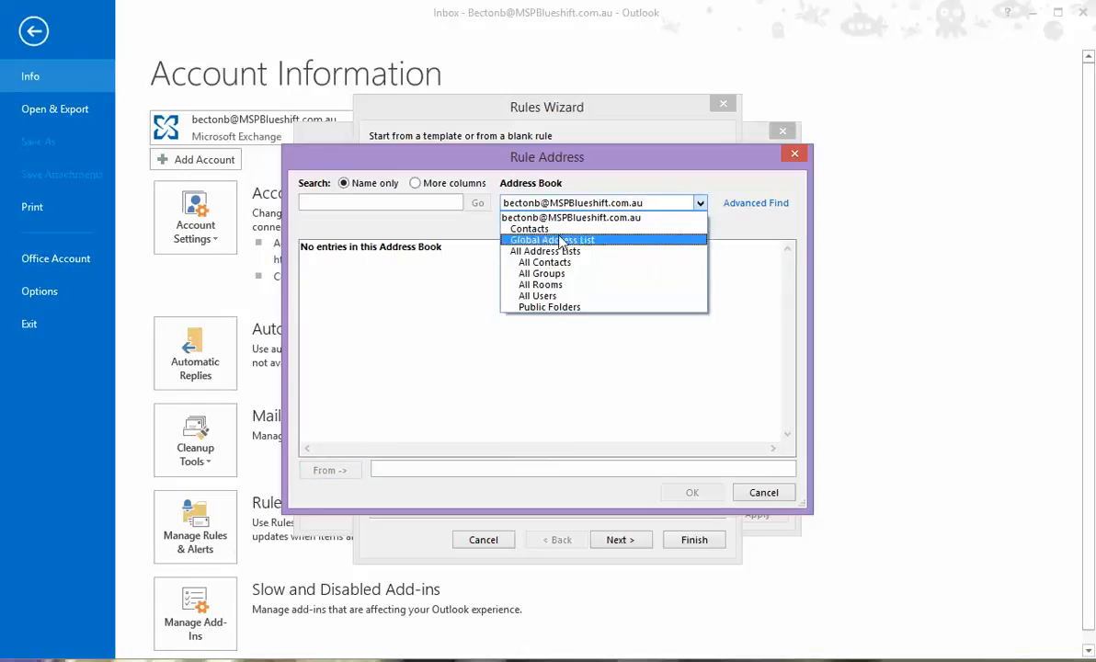
click(513, 219)
click(417, 474)
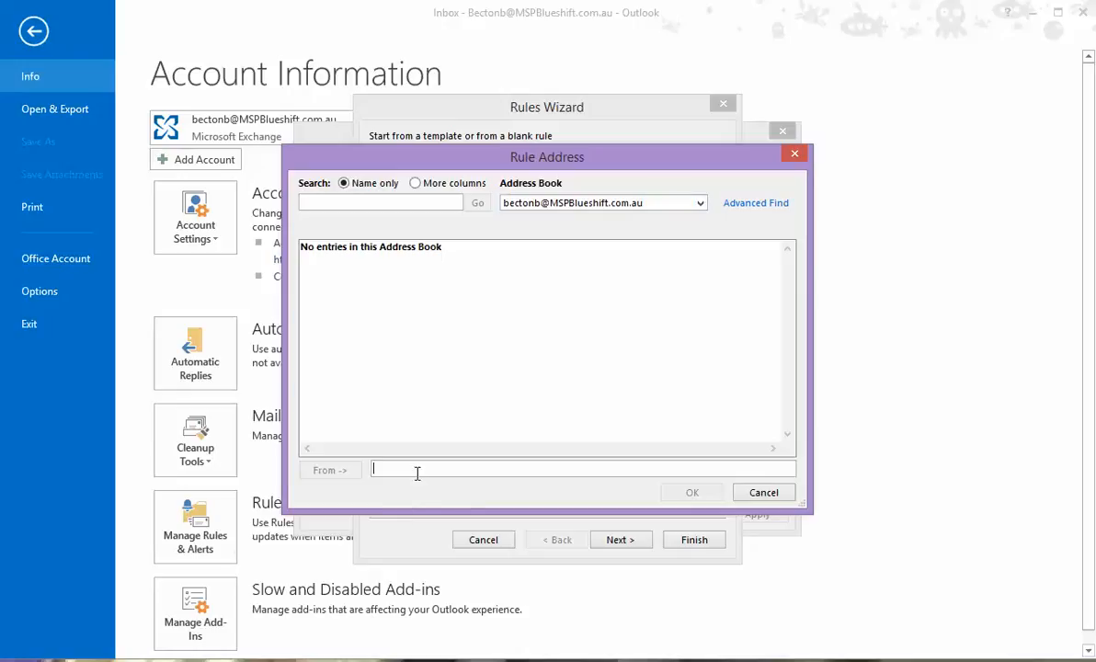
text(someone@)
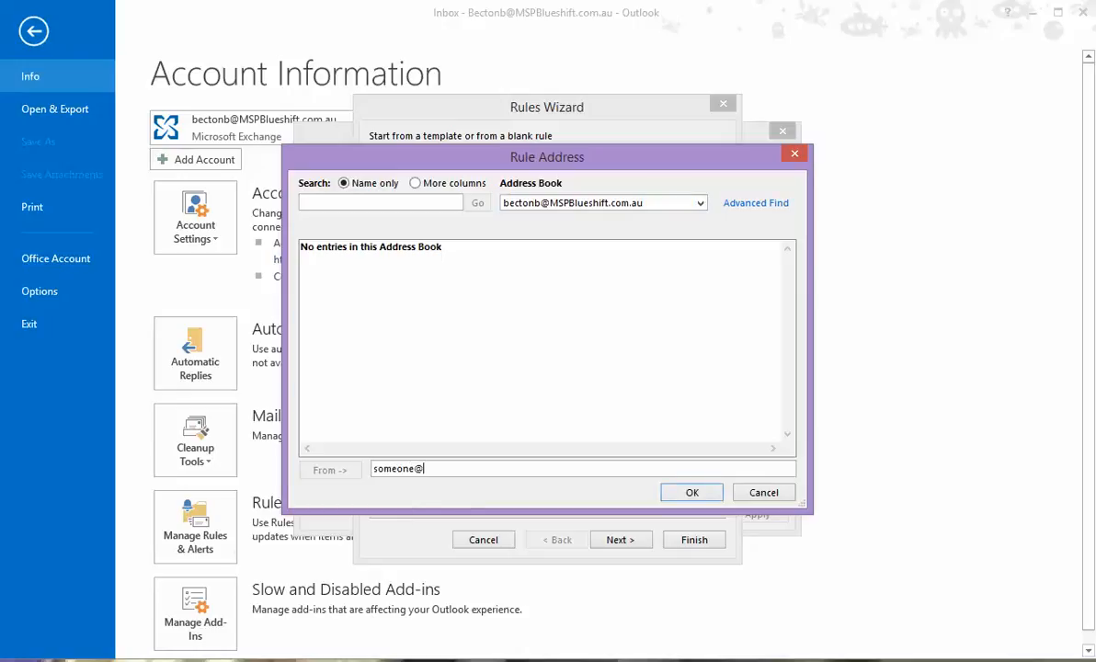
text(someone.com)
click(676, 496)
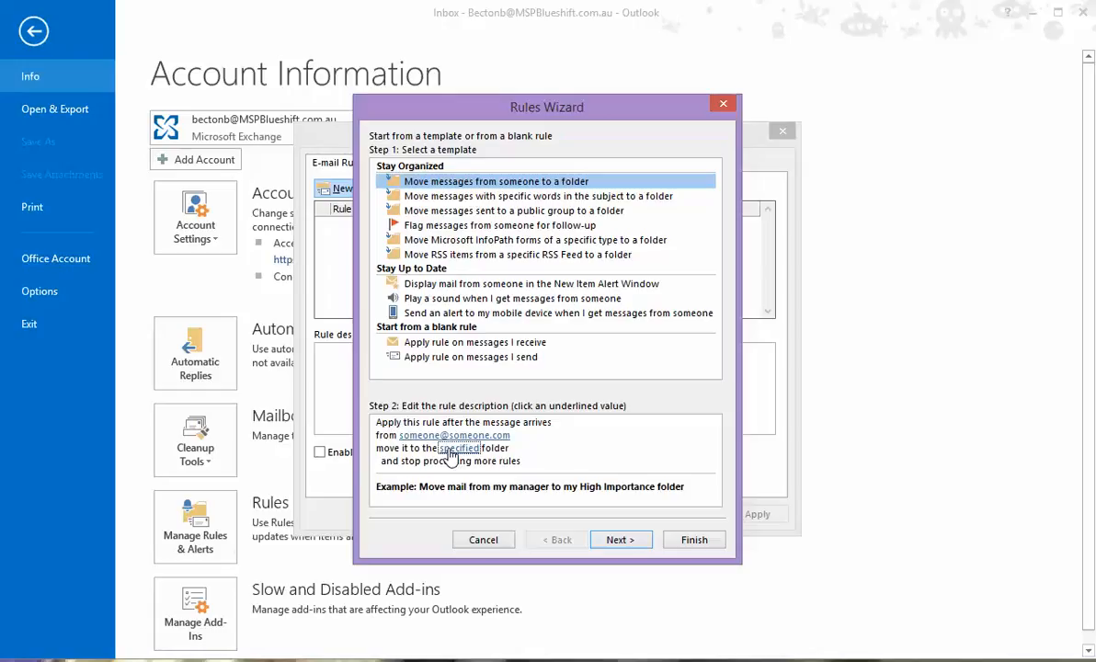
Create a mail folder named "someone" under the mailbox root and set it as the rule's destination folder
click(459, 449)
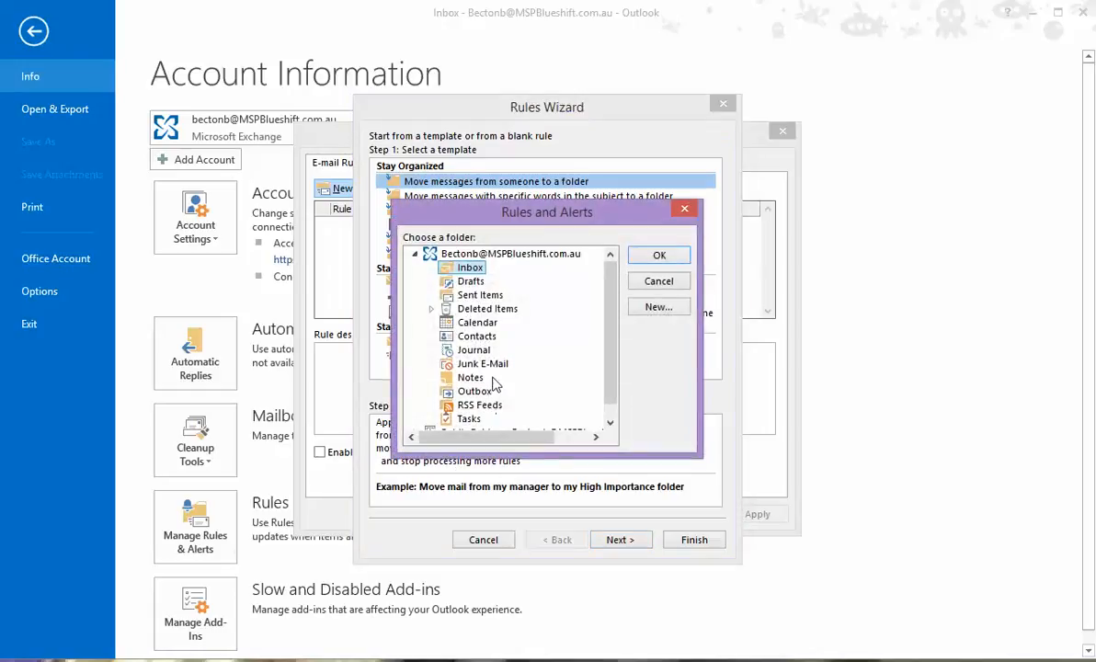
click(657, 306)
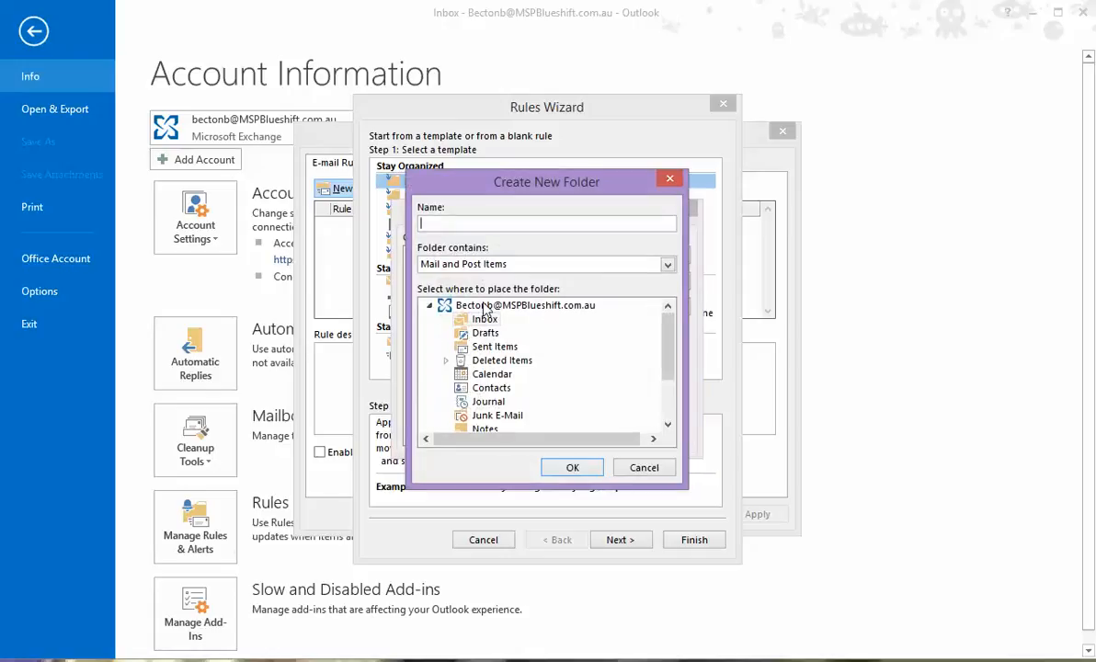
text(someone)
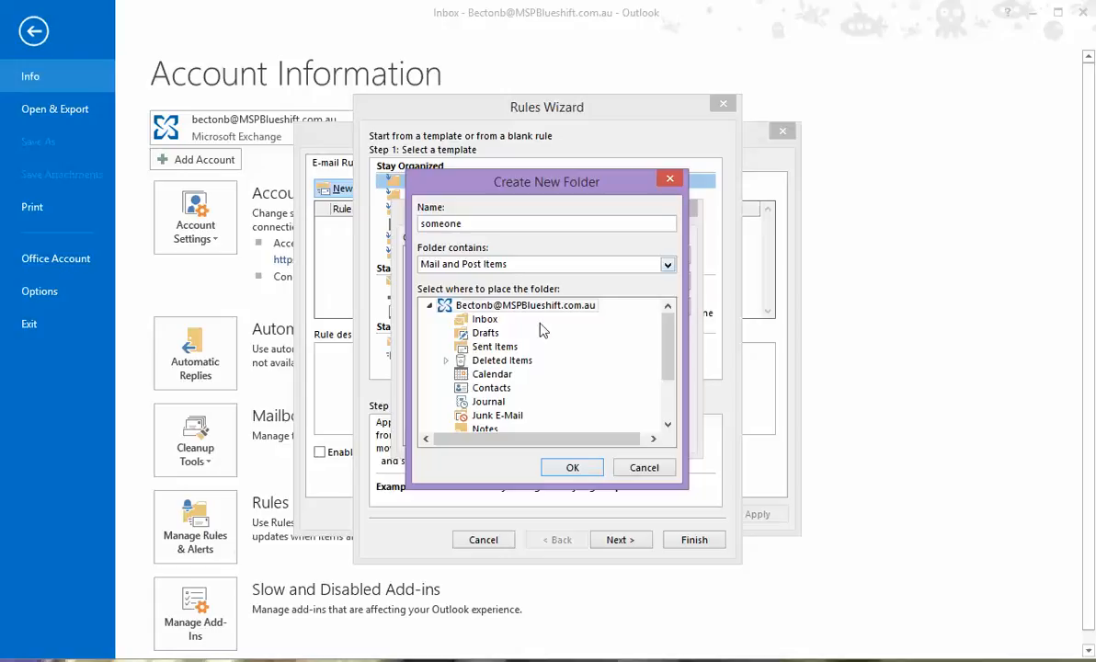
click(572, 467)
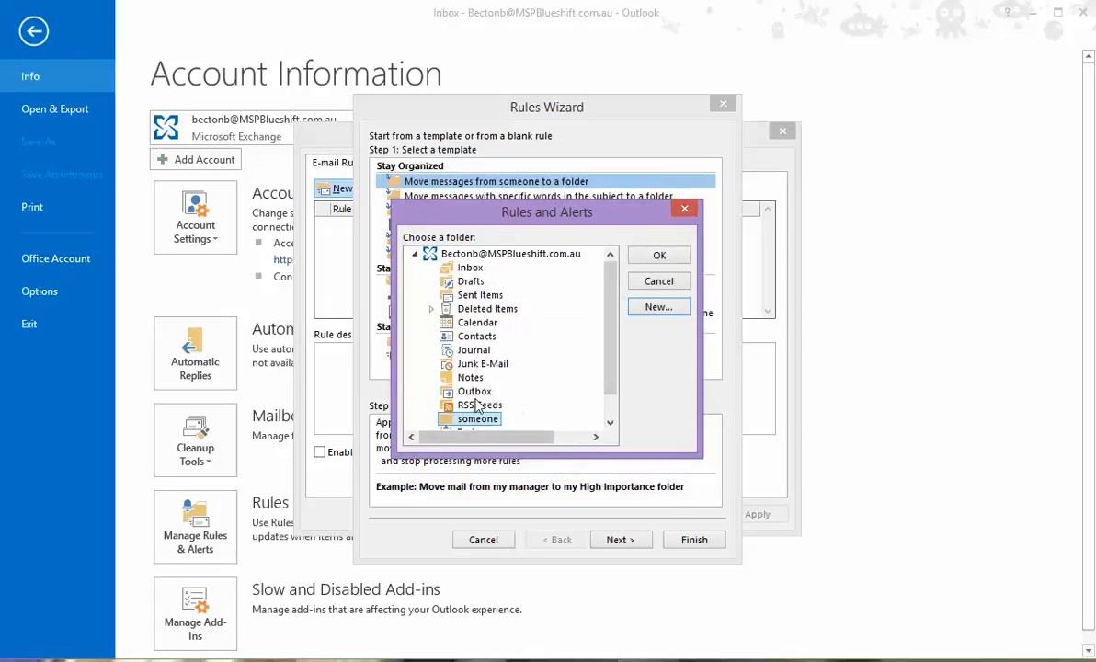
click(663, 255)
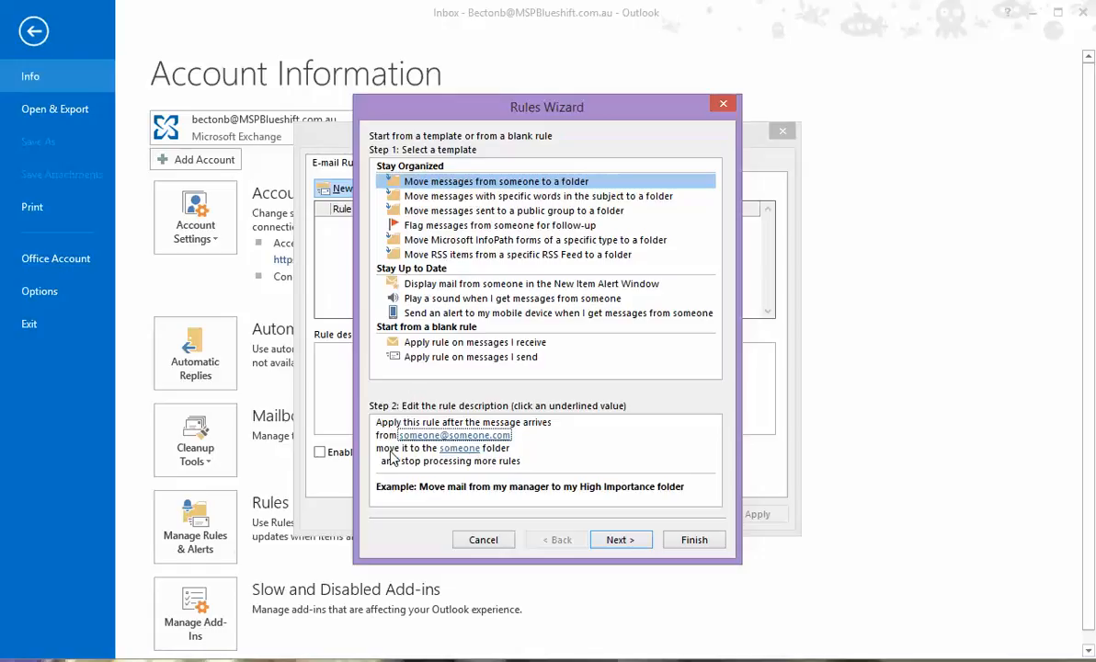
key(Tab)
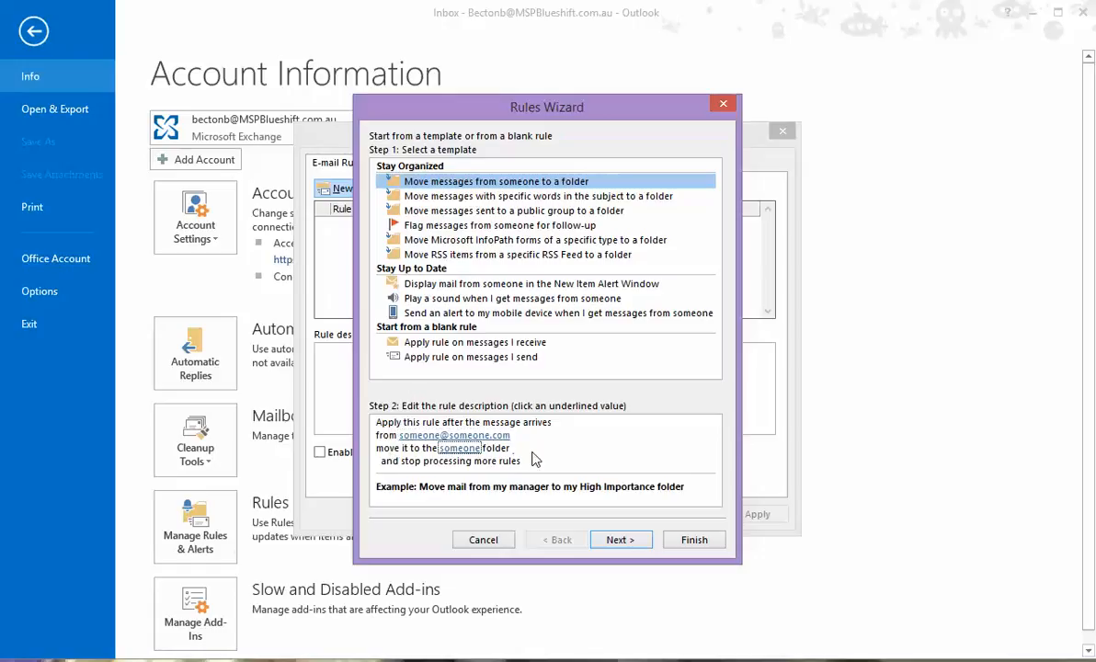
Keep the rule's sender condition and its move and stop-processing actions, and add no exceptions
click(621, 540)
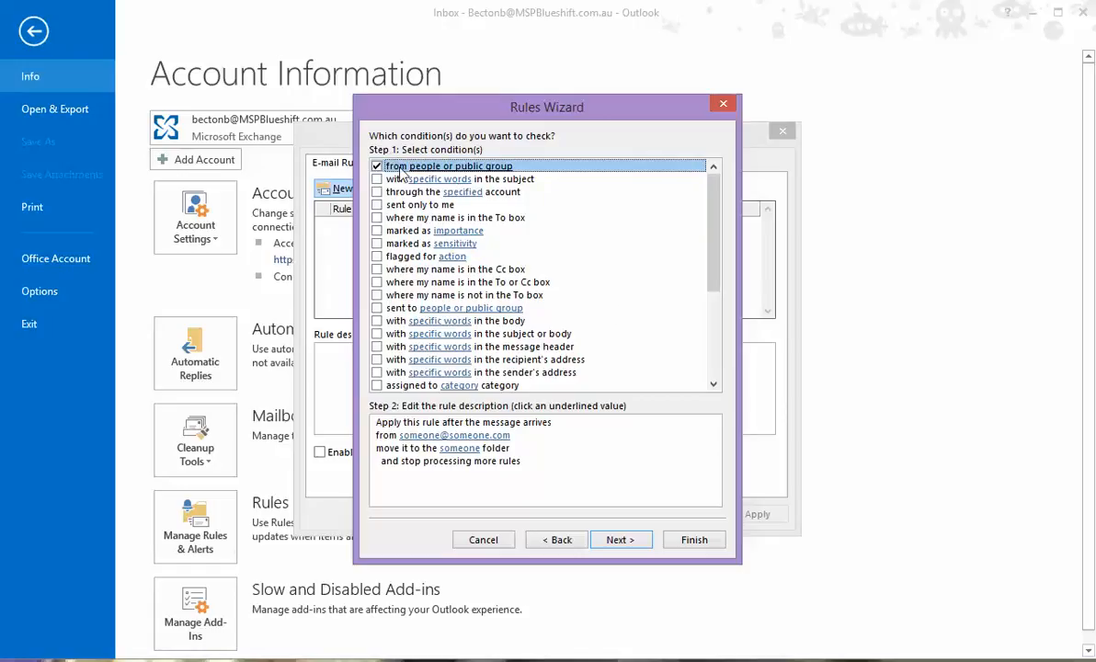
click(462, 448)
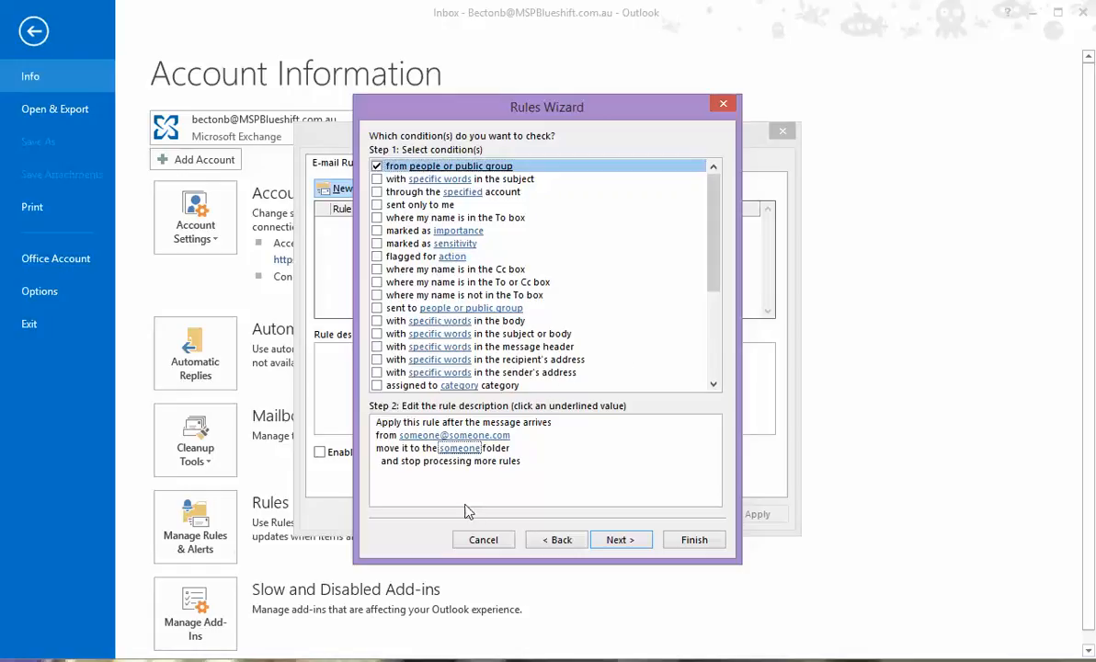
click(622, 540)
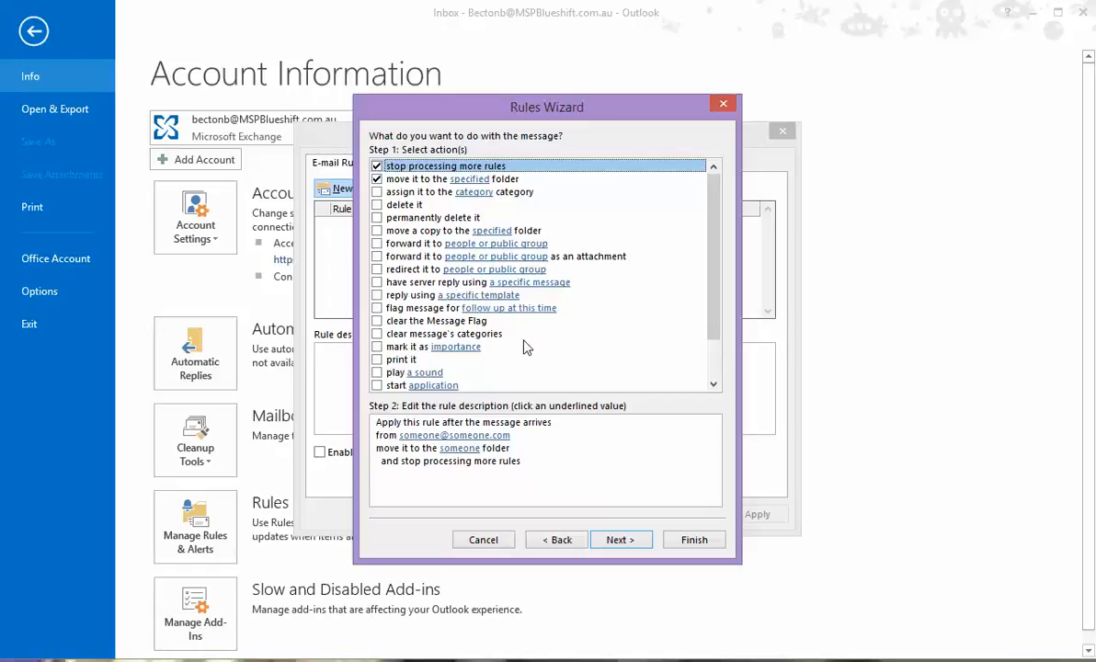
click(614, 541)
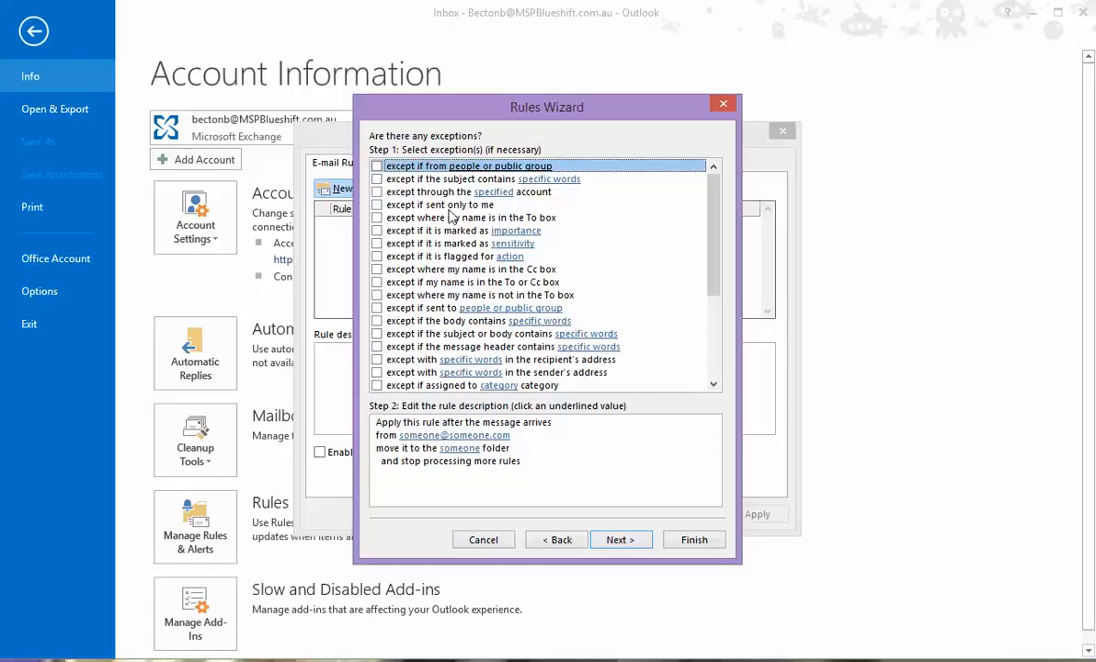
click(619, 540)
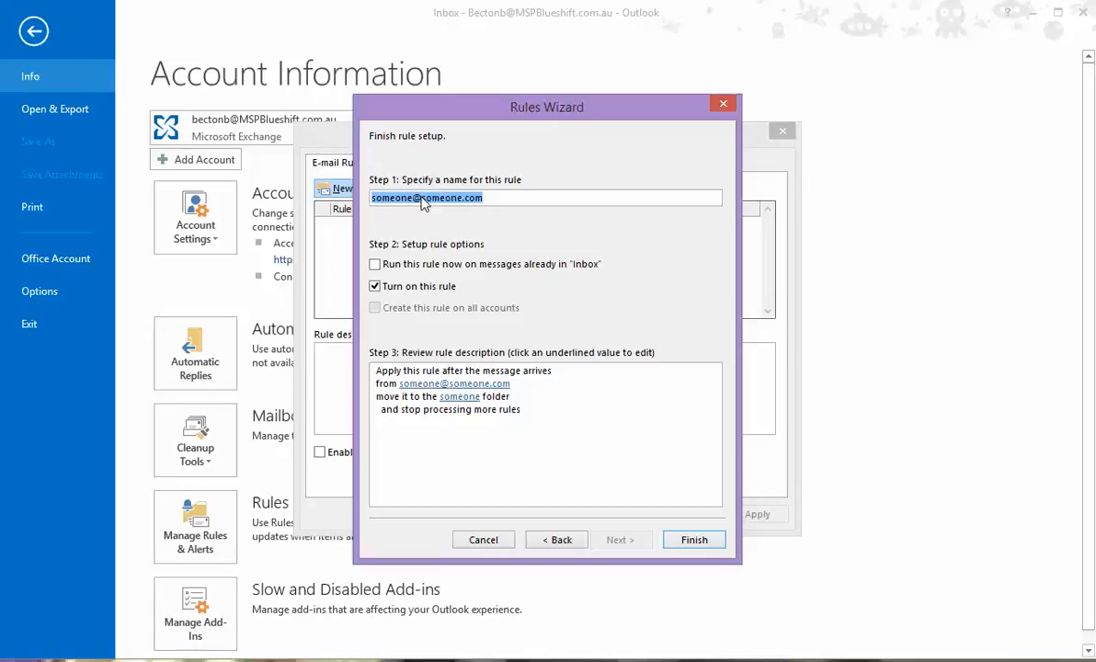
Name the rule "someone", finish it with the rule turned on, and apply the changes to the mailbox rules
drag(412, 199, 621, 189)
key(BackSpace)
click(691, 541)
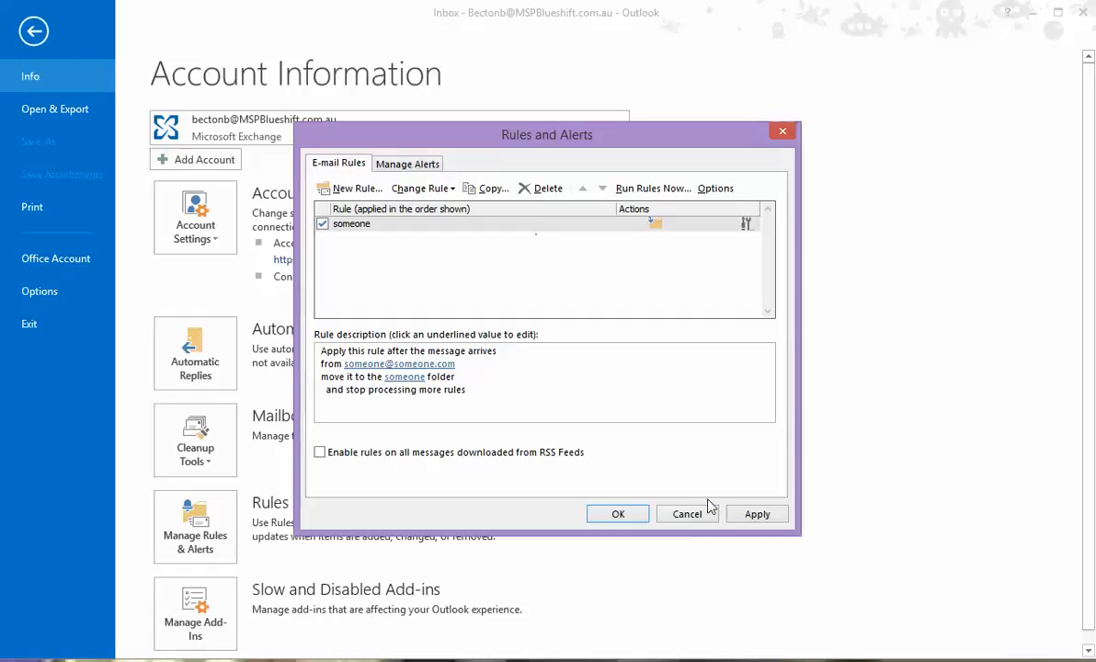
click(754, 515)
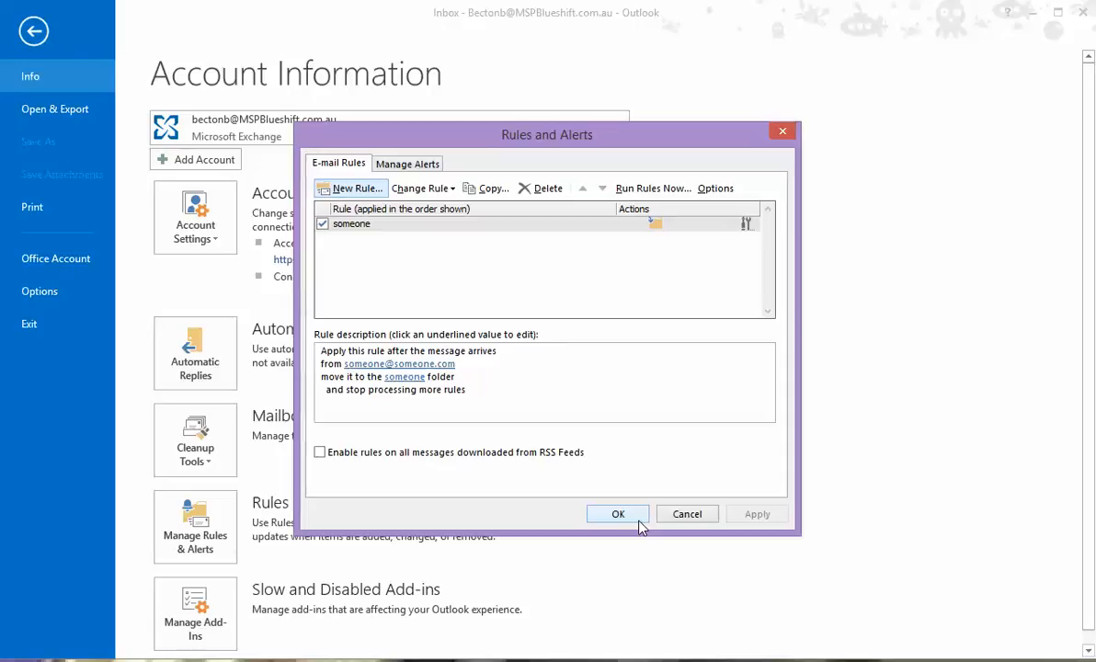
click(639, 520)
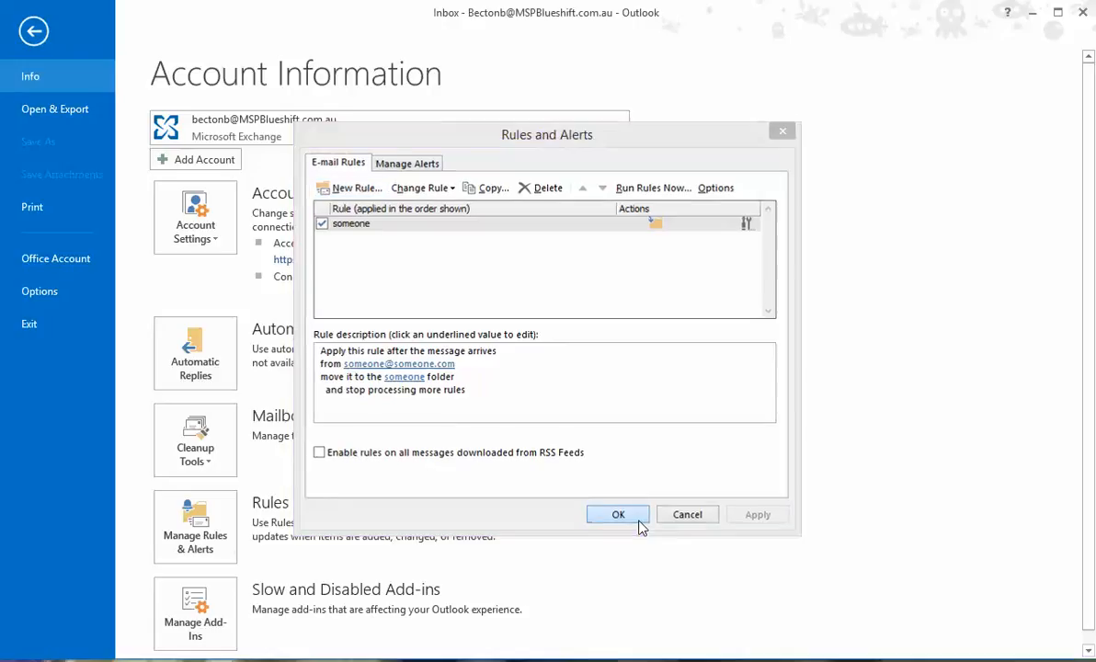